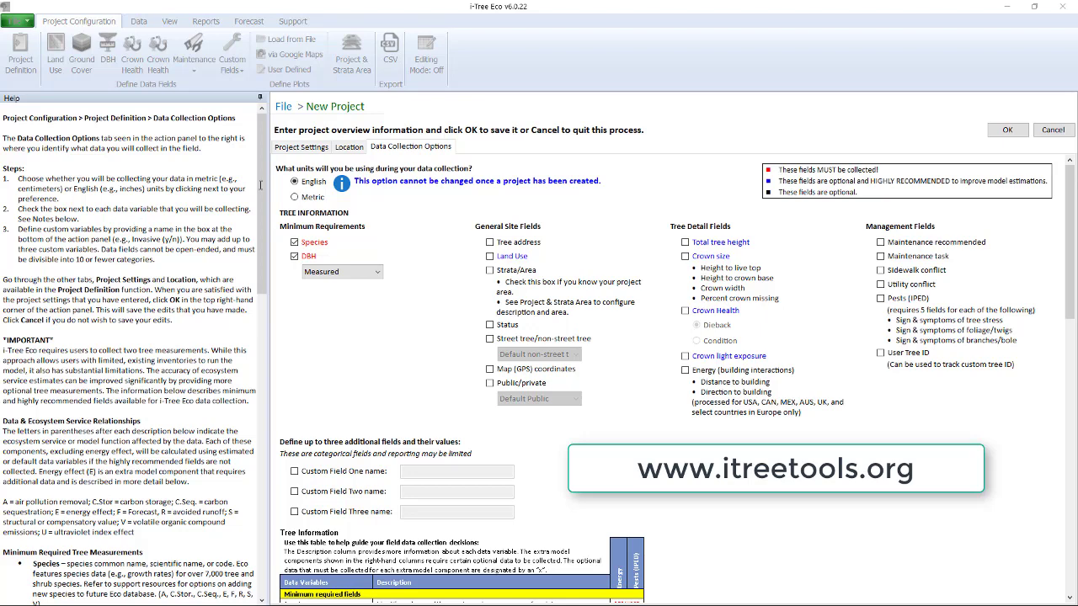
Review the new project's general settings and location, and return to its data collection options
left_click(301, 148)
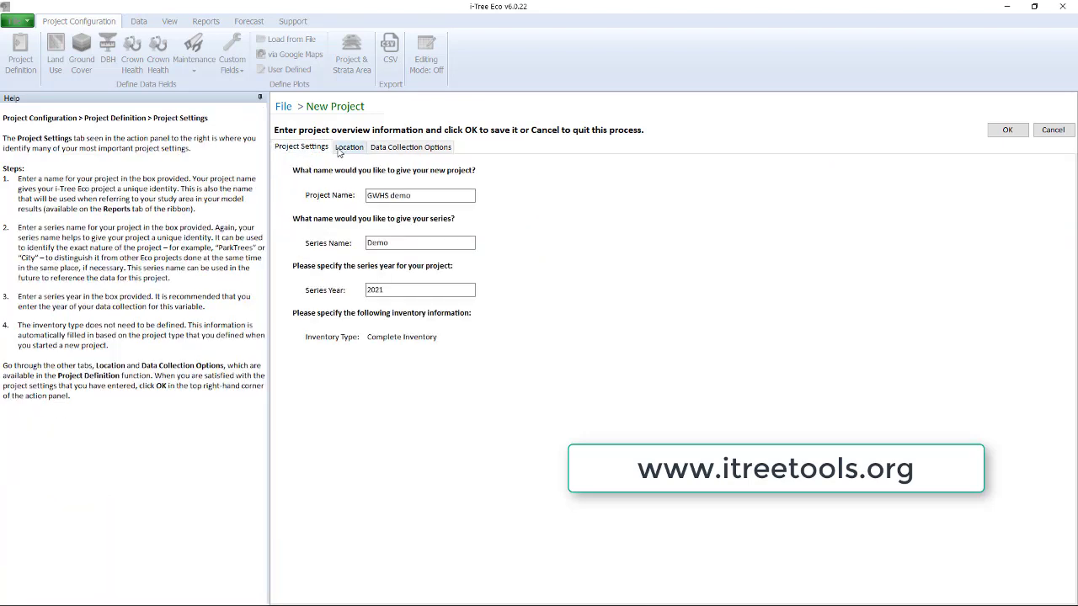
left_click(345, 149)
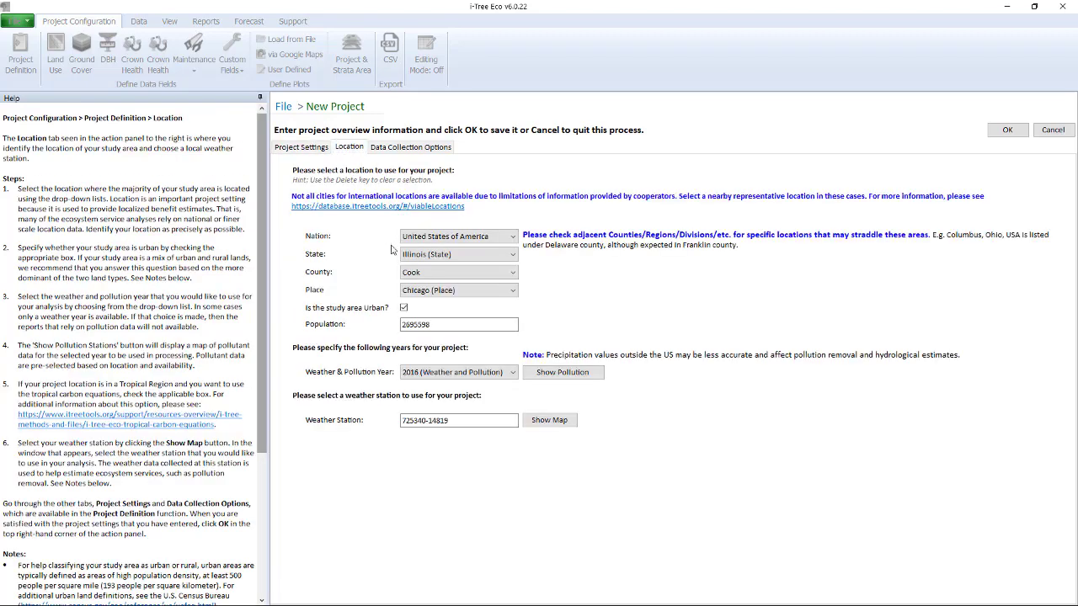
left_click(389, 148)
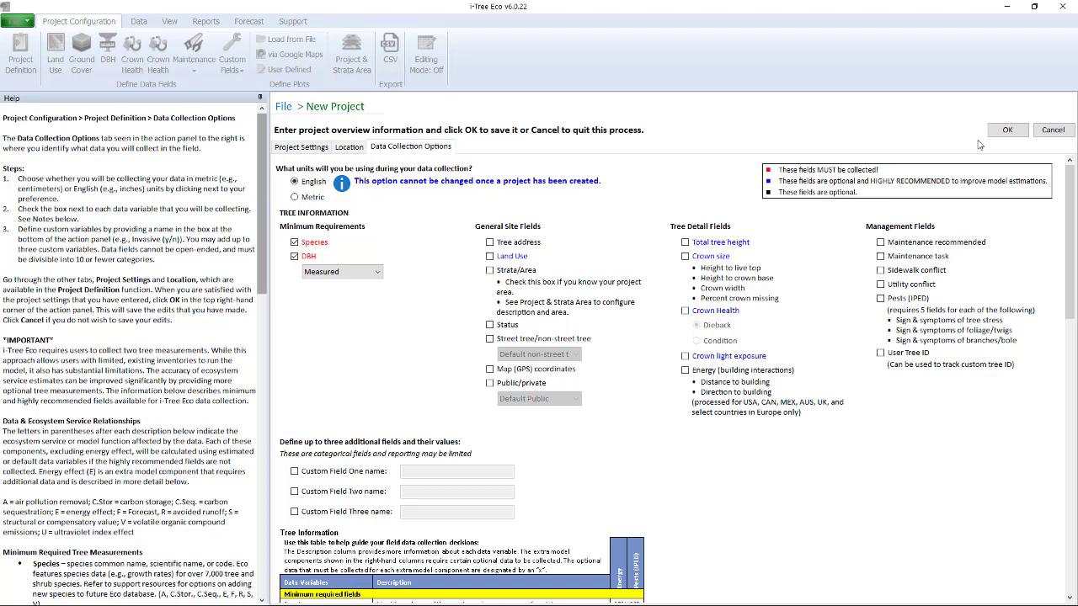
Decline saving the project without crown health data and include the Crown Health field, recorded as Dieback
left_click(1005, 131)
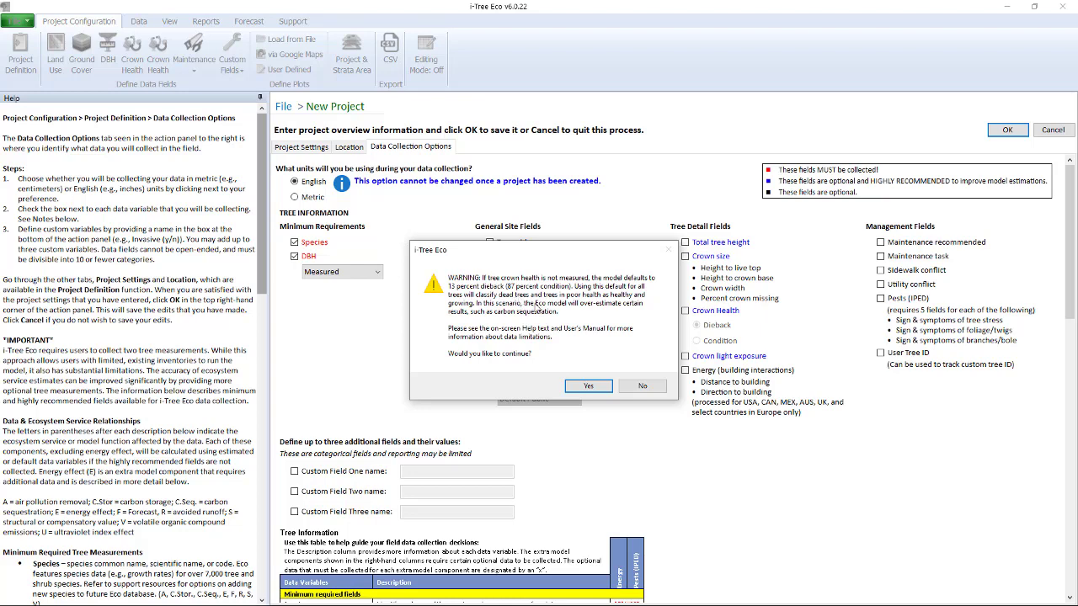
left_click(639, 386)
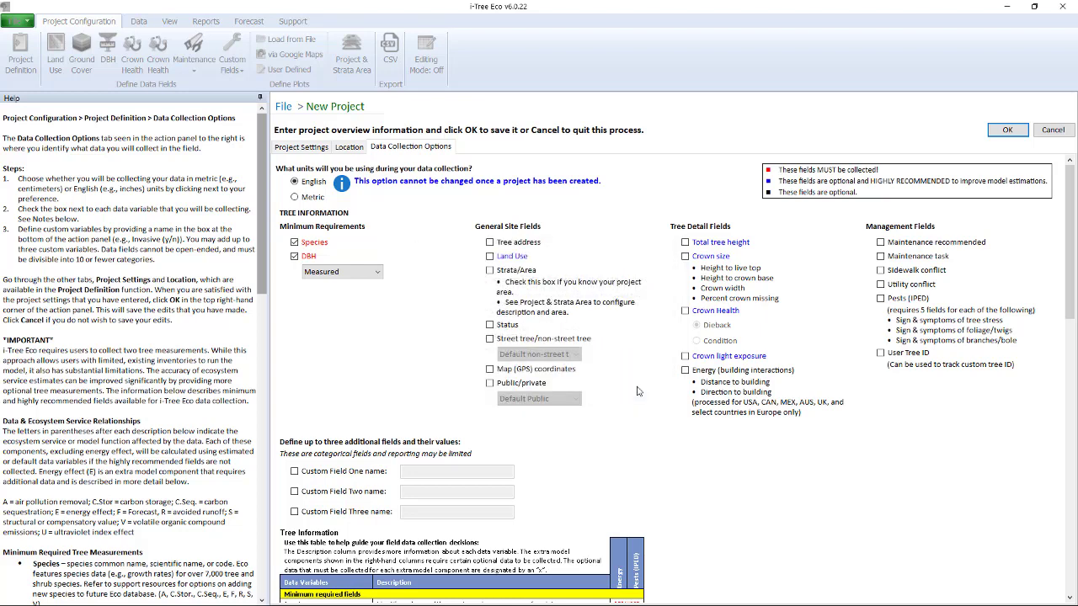
left_click(685, 310)
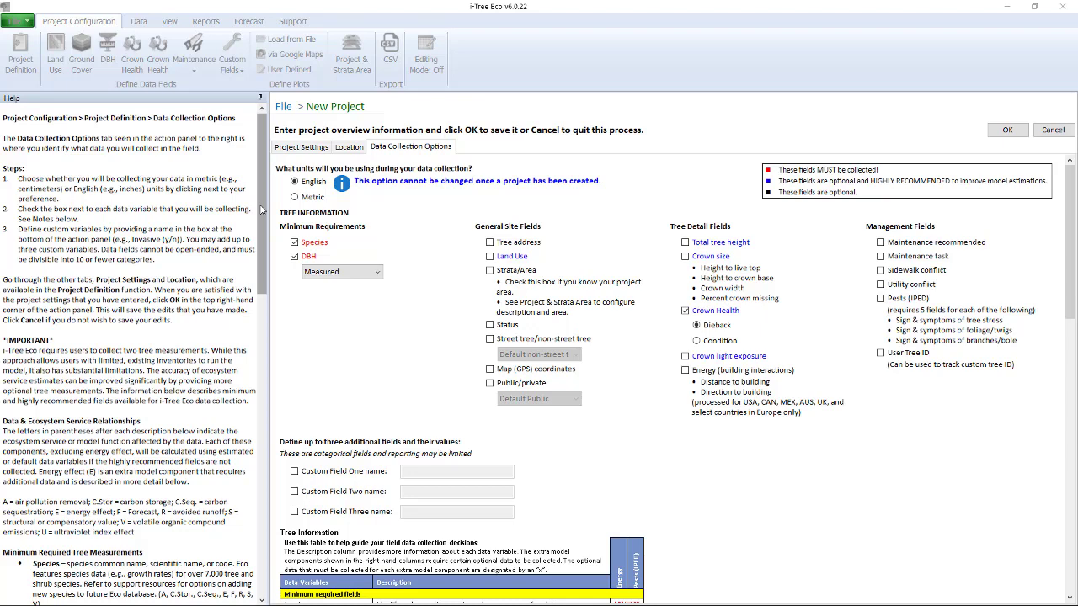
Read the help on minimum required and recommended tree measurements and on optional model components
scroll(244, 287, "down", 5)
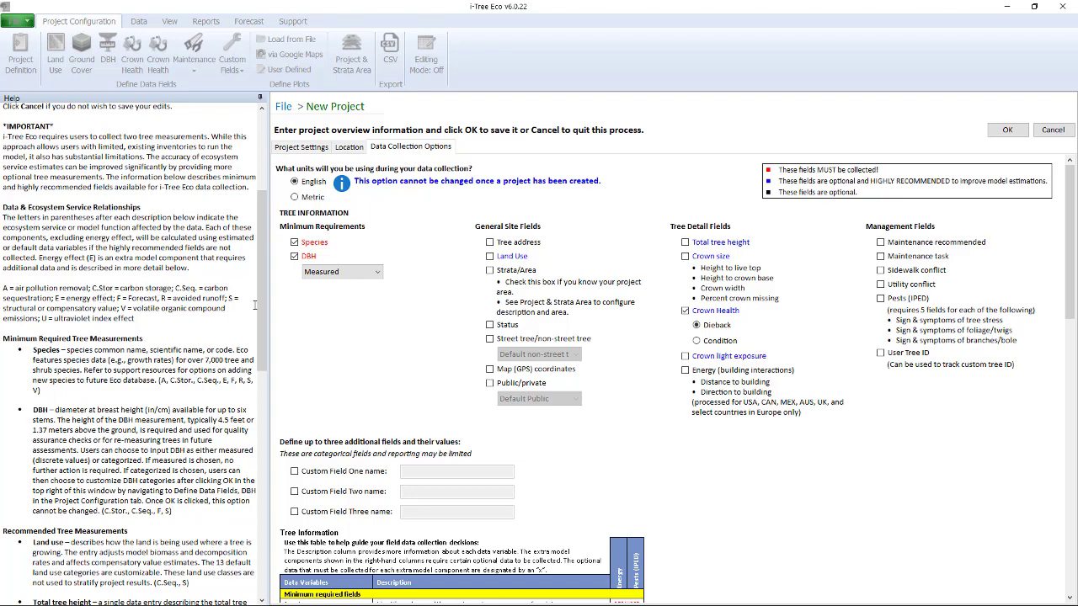
scroll(258, 343, "down", 5)
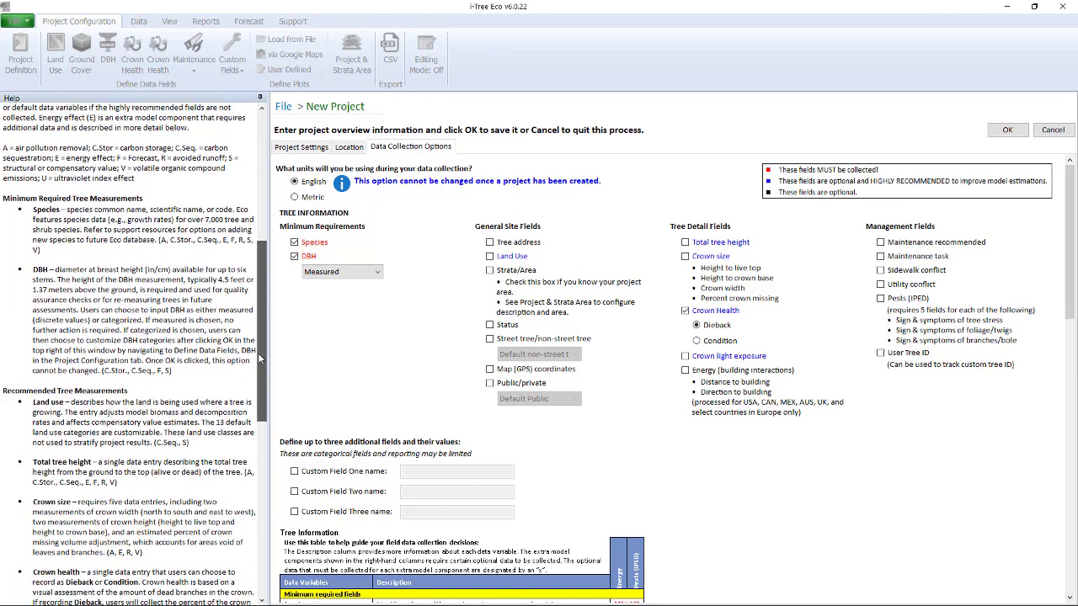
scroll(257, 353, "down", 5)
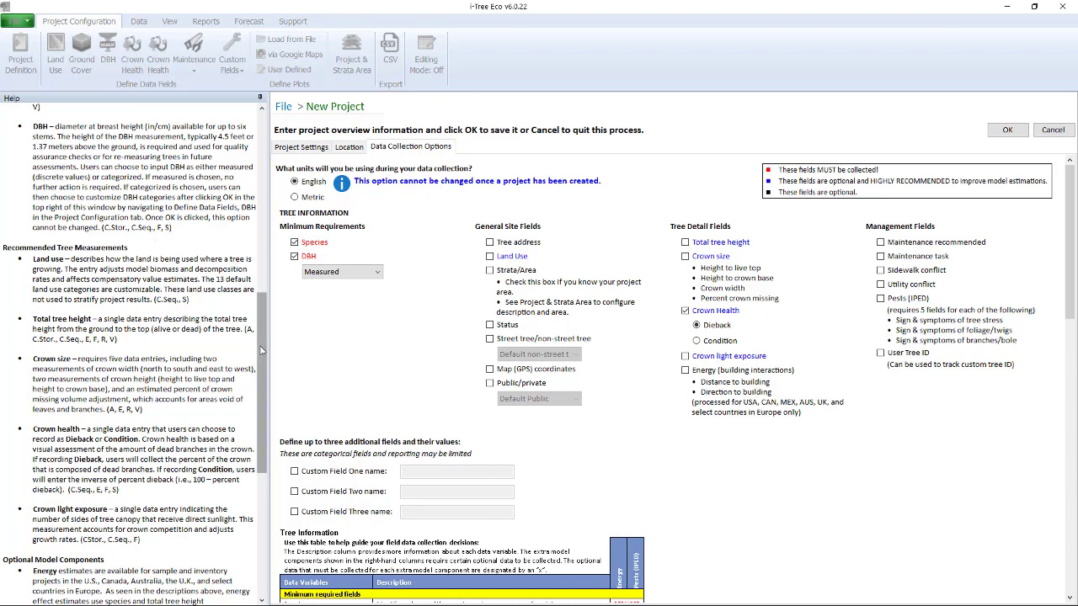
scroll(260, 351, "down", 2)
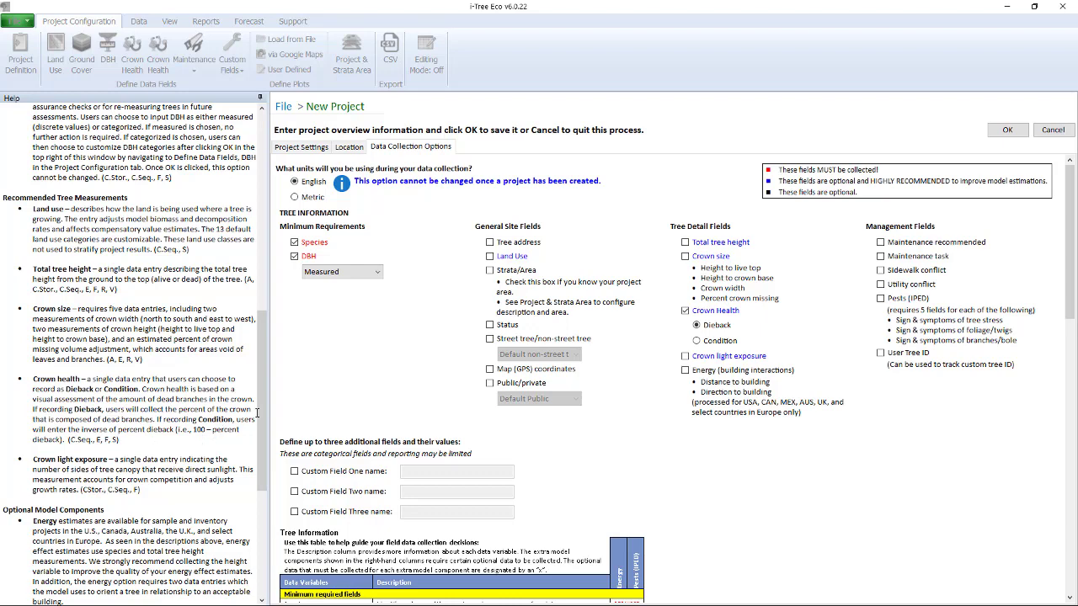
left_click_drag(263, 413, 262, 442)
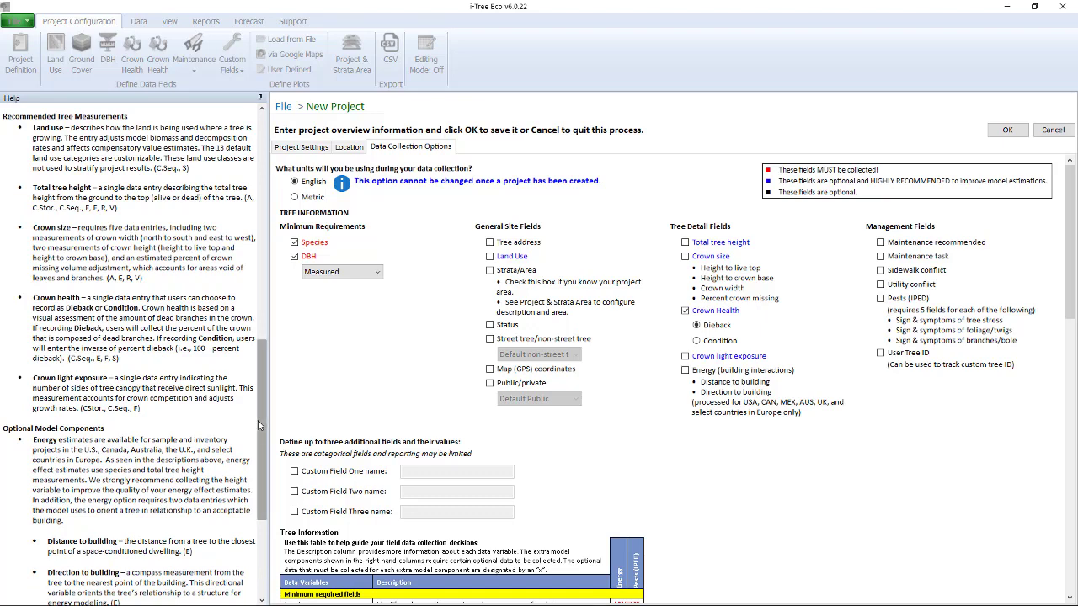
scroll(260, 425, "down", 5)
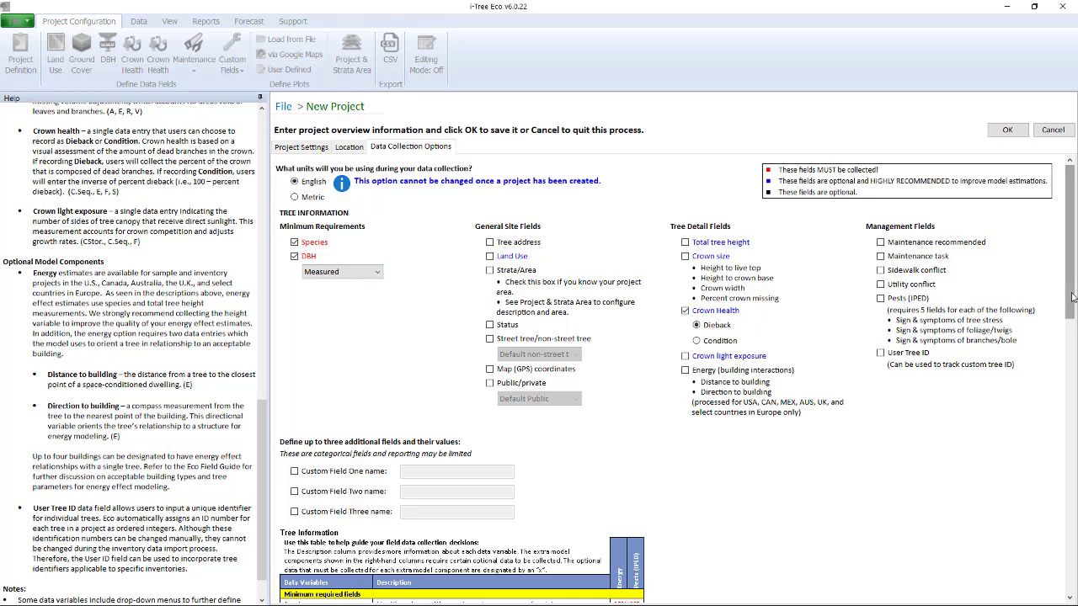
Include the Strata/Area site field and enable the first custom field with the name Stock type
left_click_drag(1072, 300, 1071, 300)
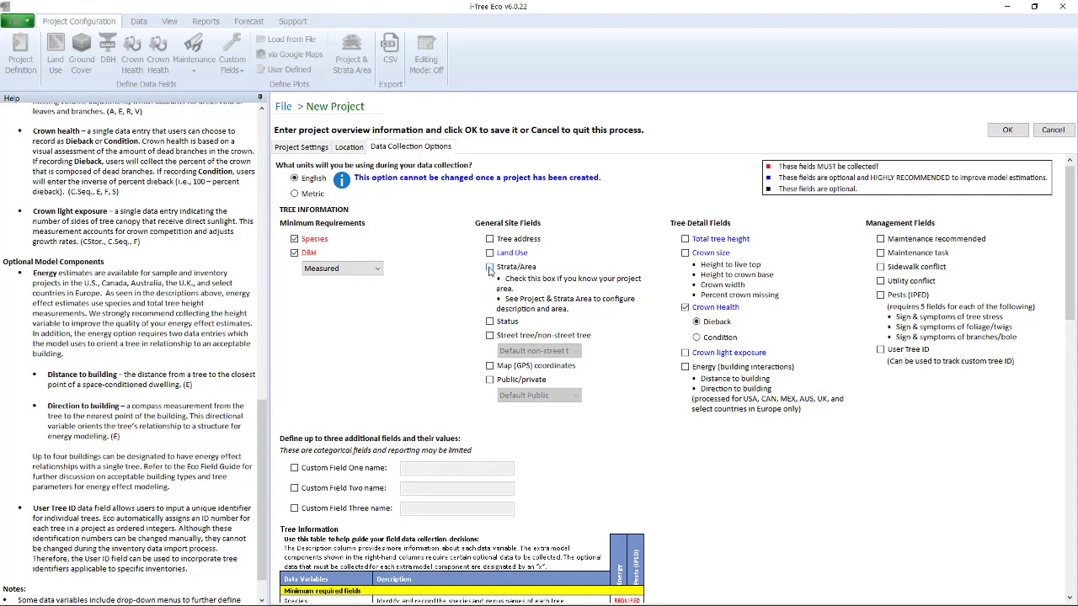
left_click(490, 267)
left_click(294, 468)
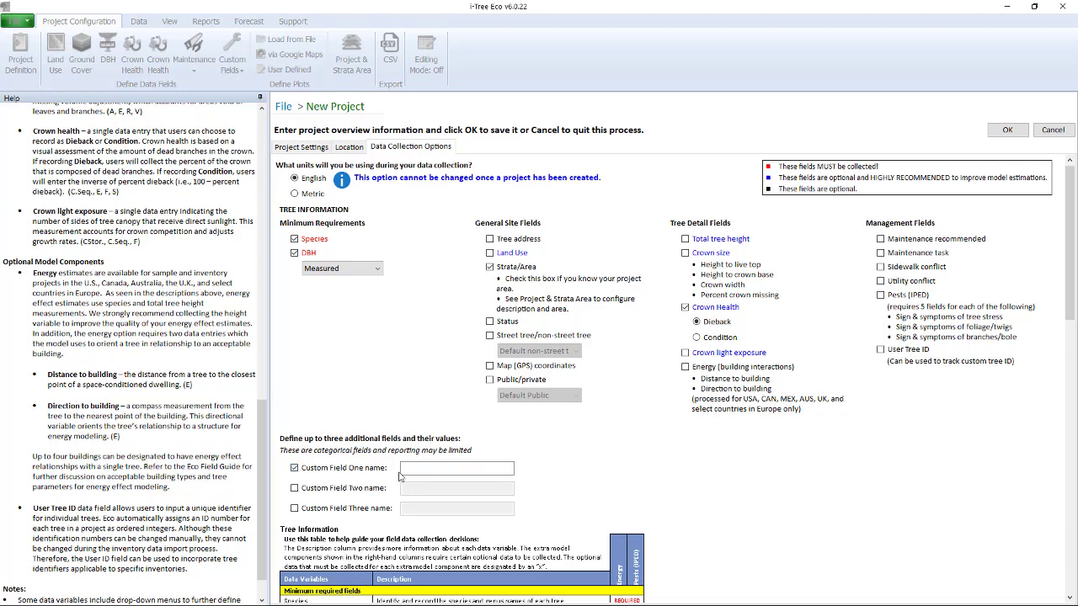
left_click(413, 472)
type("Stock type")
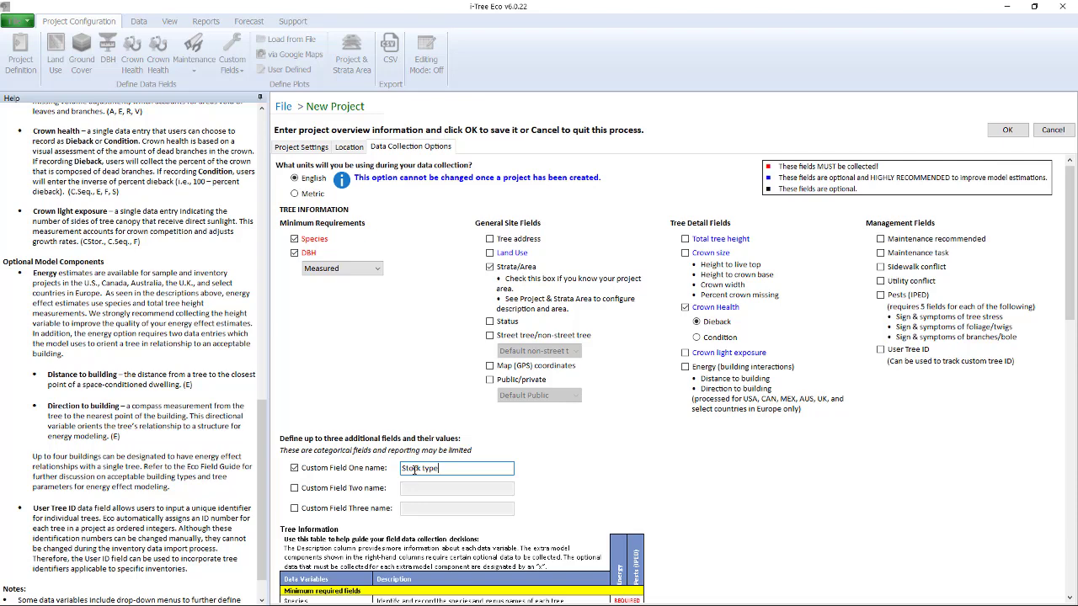
Enable the second custom field with the name Nursery and include Map (GPS) coordinates
left_click(294, 487)
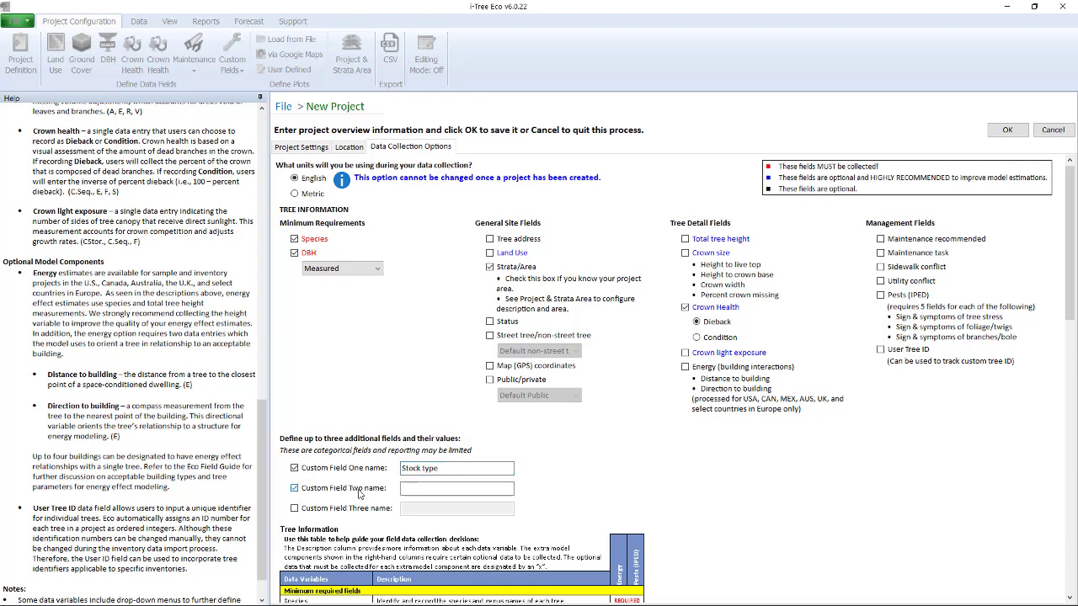
left_click(415, 487)
type("Nursery")
left_click(491, 367)
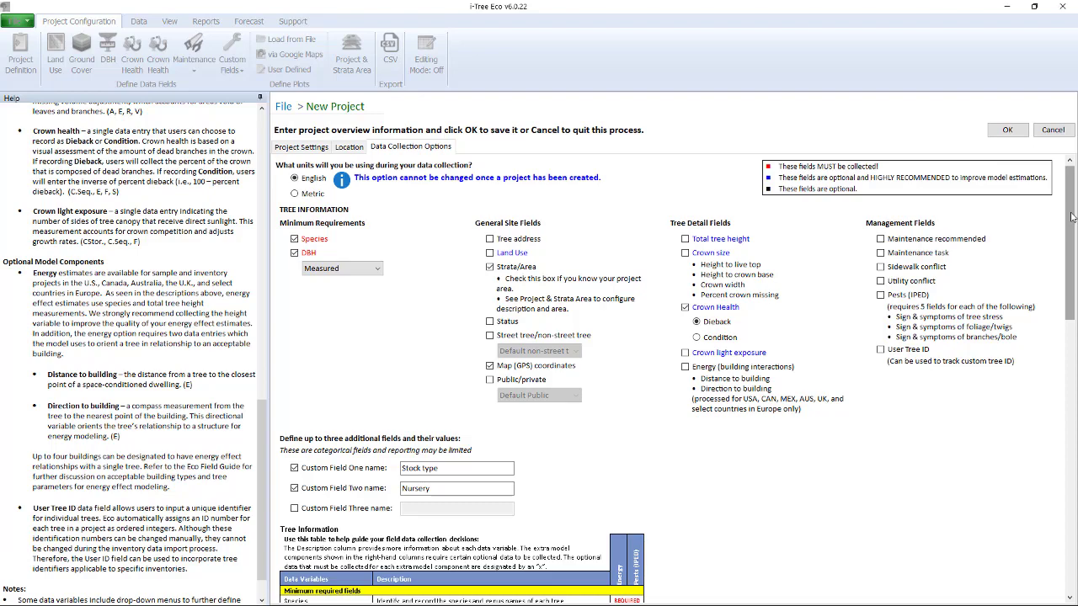
Check the data variables table, save the new project, and accept the list of available and unavailable reports
left_click_drag(1071, 217, 1057, 378)
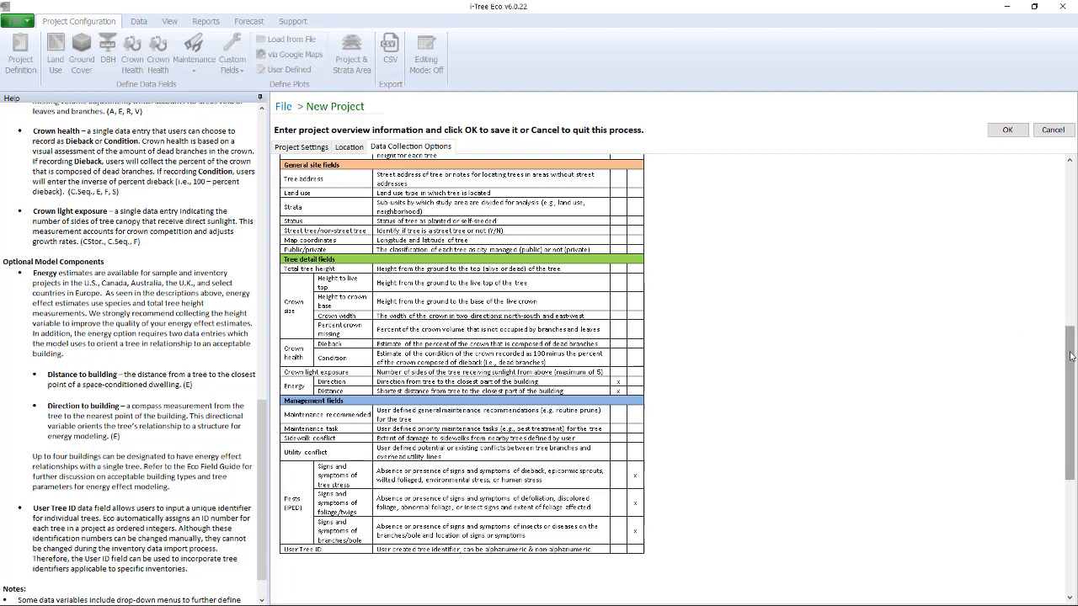
left_click_drag(1070, 356, 1071, 195)
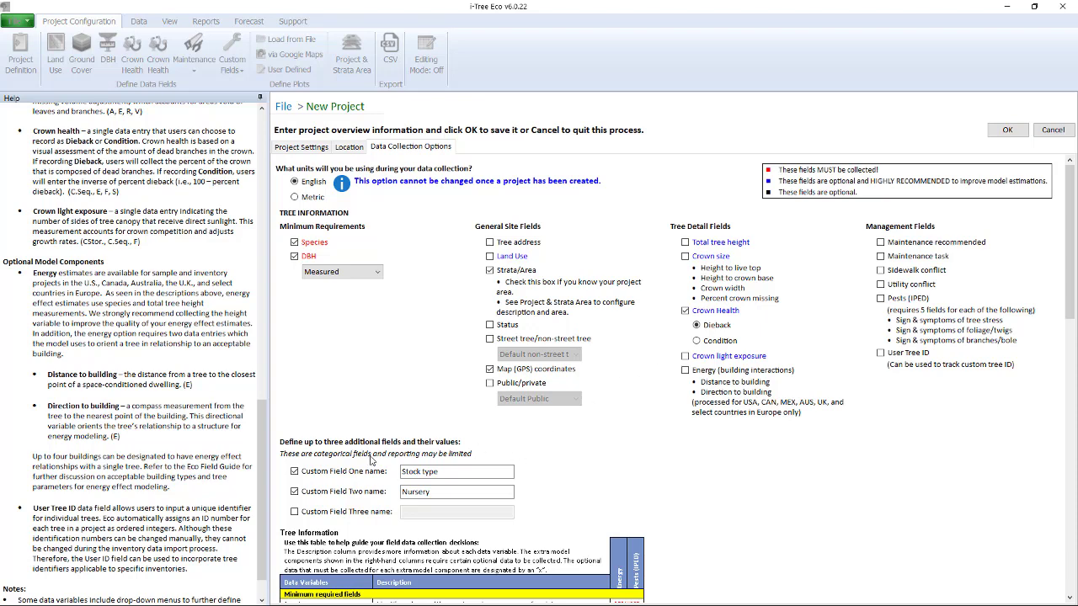
left_click(1008, 130)
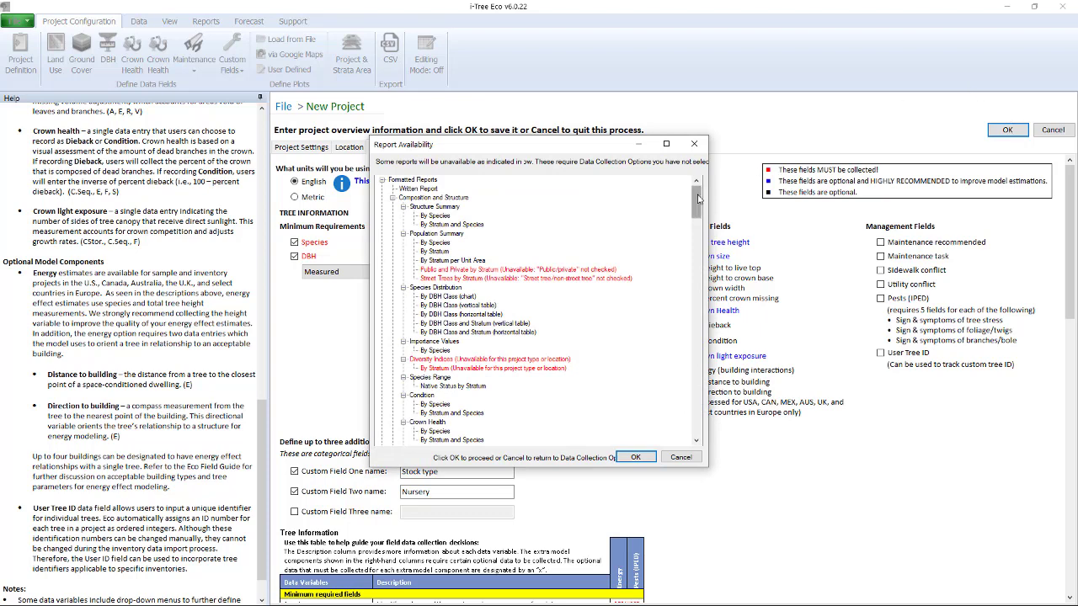
left_click_drag(697, 198, 697, 240)
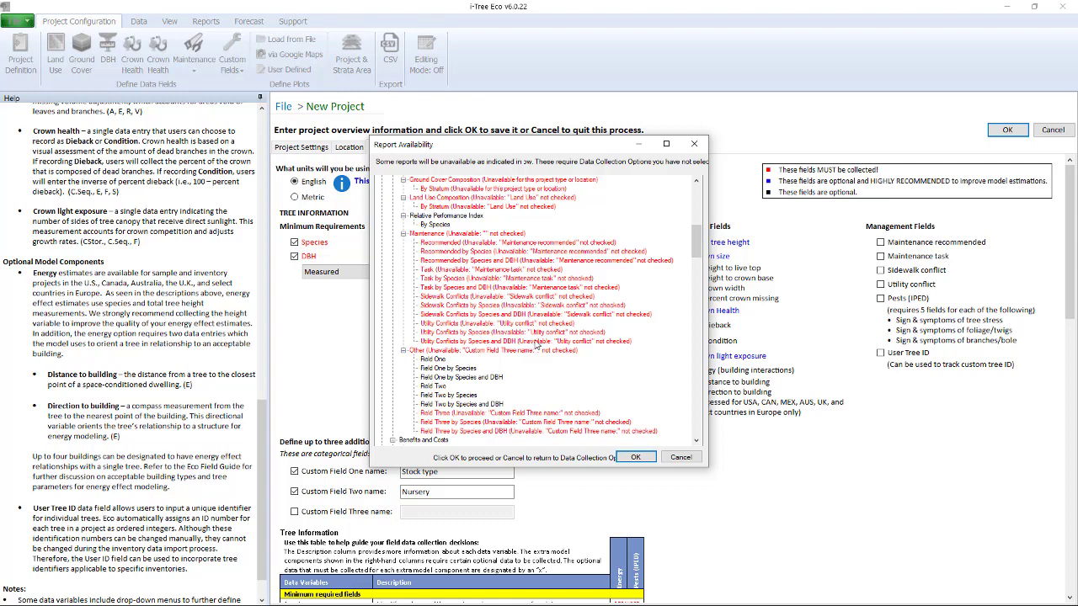
left_click(628, 460)
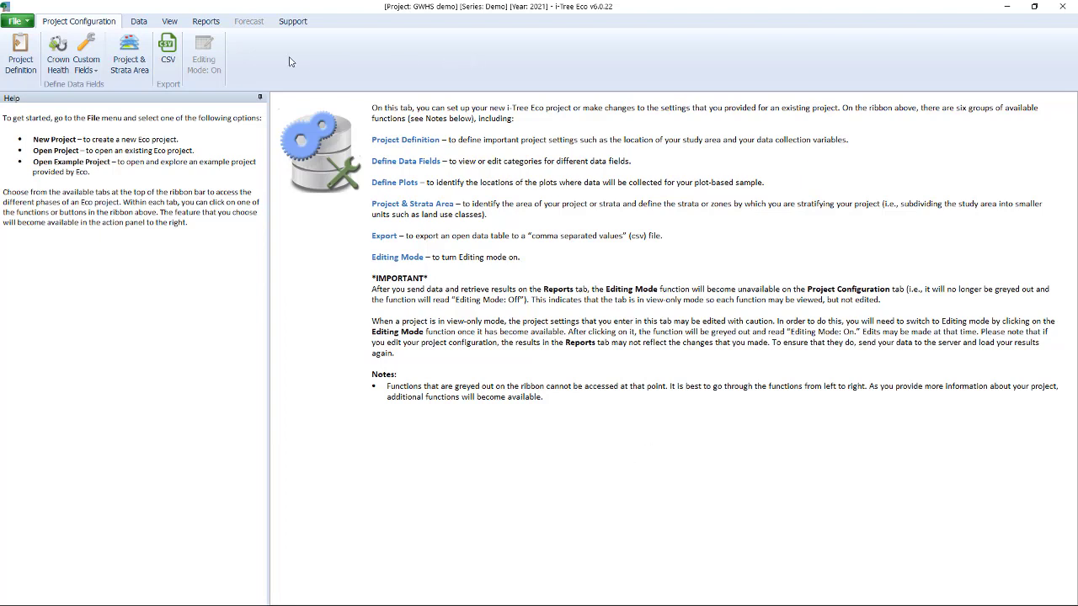
Fill the Stock type custom field with the categories B&B balled and burlap, Bag, Pot and Bare root
left_click(97, 73)
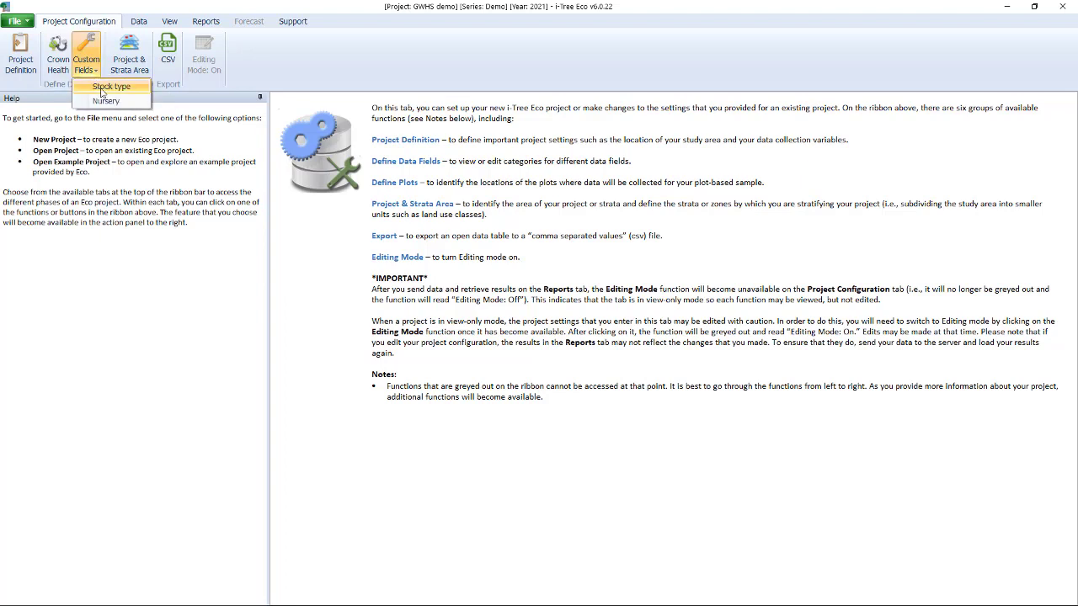
left_click(102, 87)
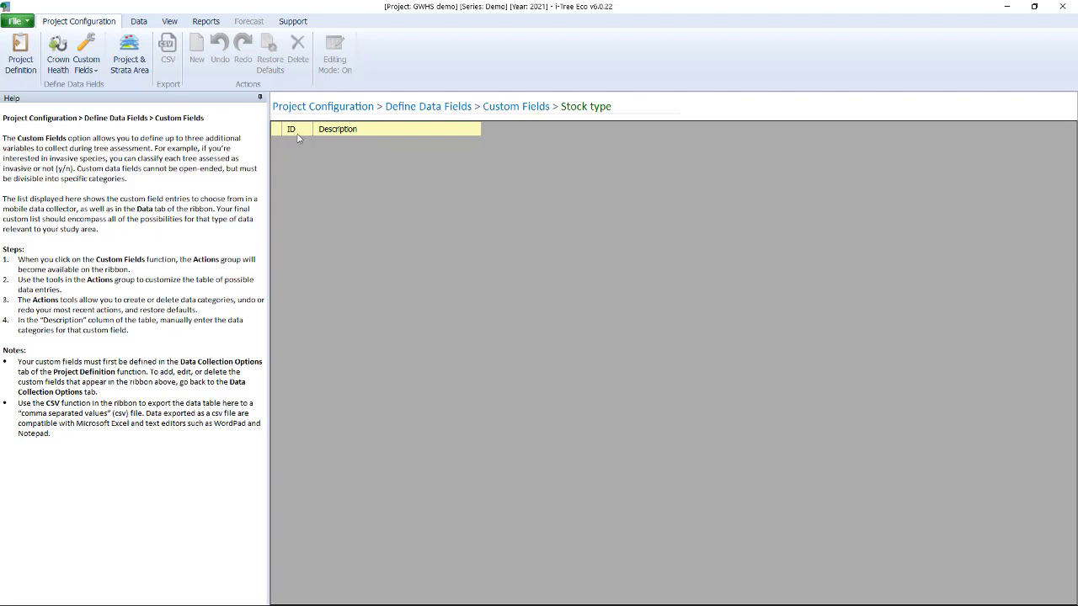
left_click(299, 143)
left_click(300, 145)
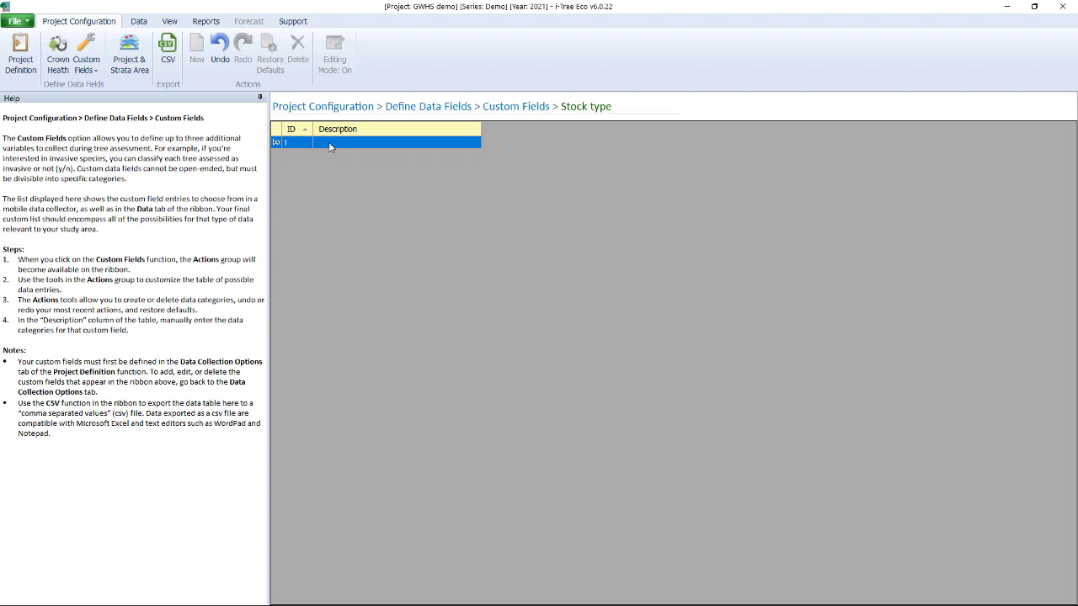
left_click(329, 147)
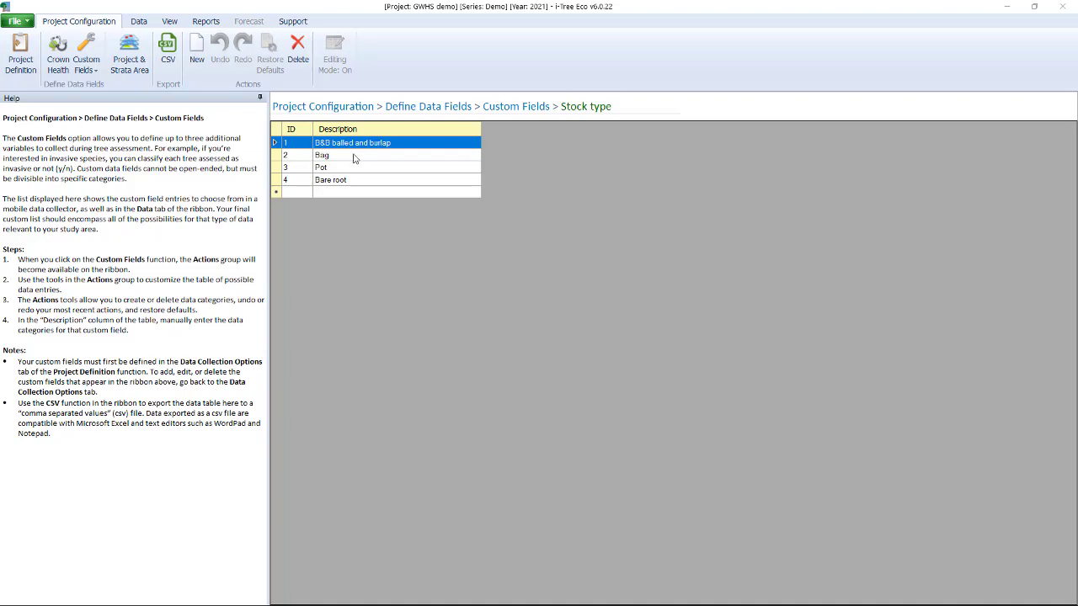
Fill the Nursery custom field with the categories Possibility Place Nursery, Woodys, and Other or unknown
left_click(98, 73)
left_click(109, 99)
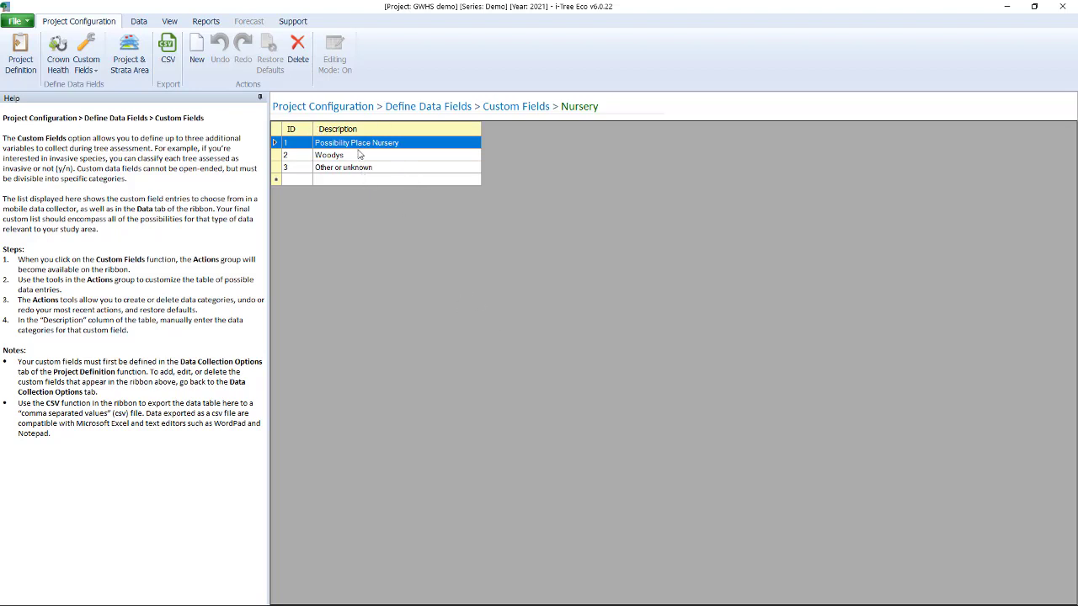
Define and save two project strata: GWHS property (GWHS, 9.00 ac) and Rowan Park Chicago Park Dist (ROWAN, 18.50 ac)
left_click(132, 59)
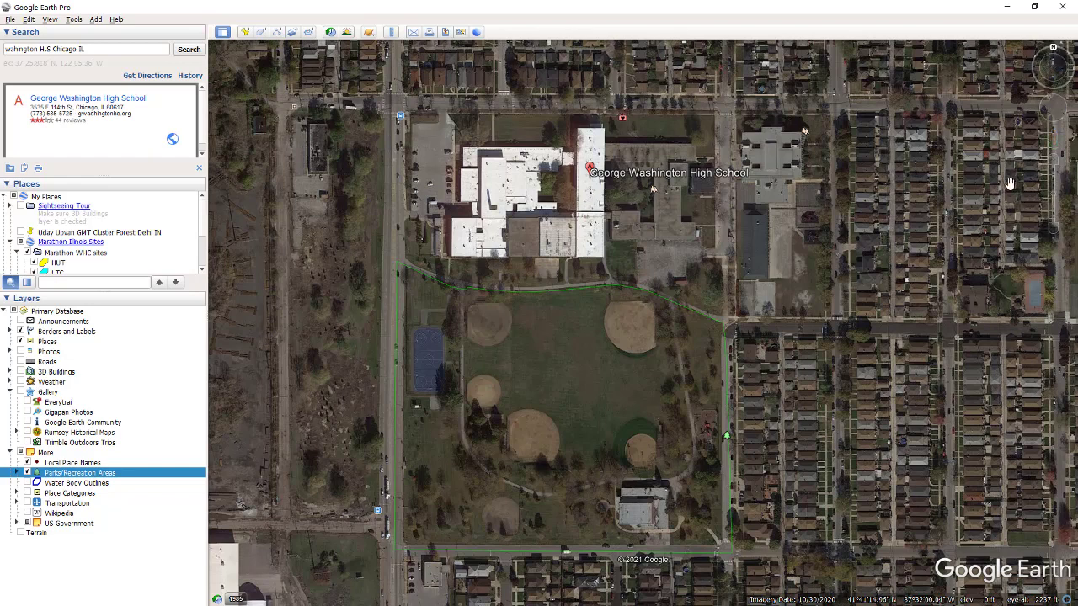
left_click(1009, 9)
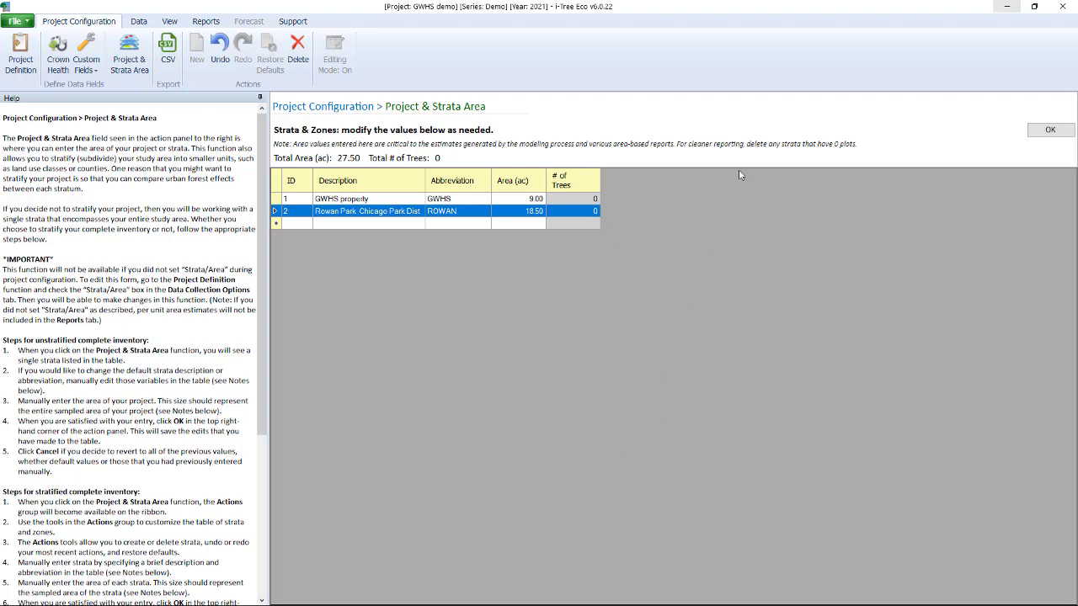
left_click(1038, 133)
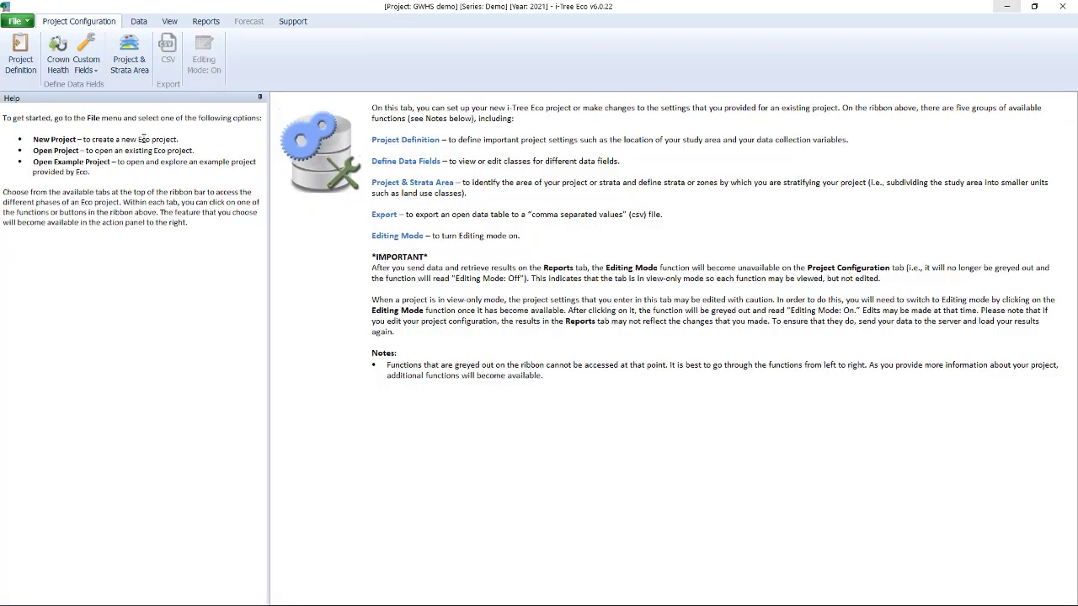
Review the saved project's data collection options and close the project definition, accepting the report availability list
left_click(23, 67)
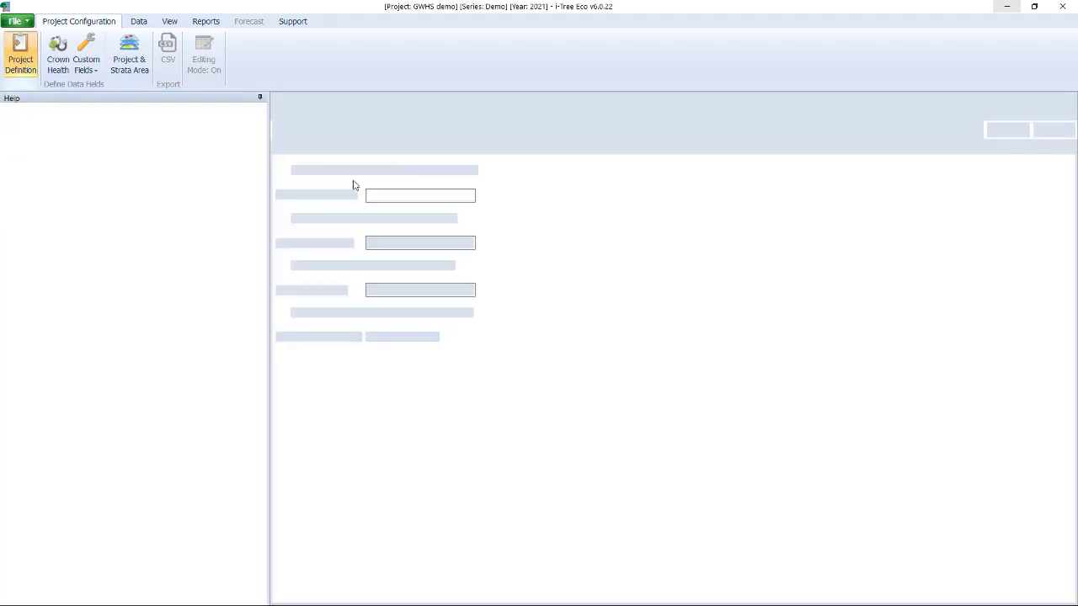
left_click(412, 148)
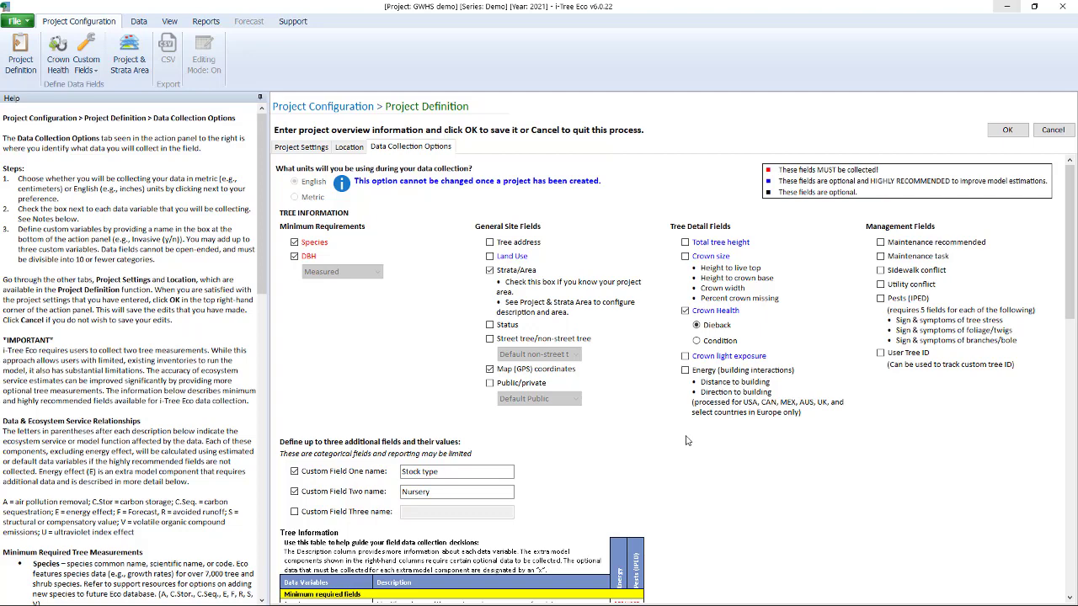
left_click(1008, 131)
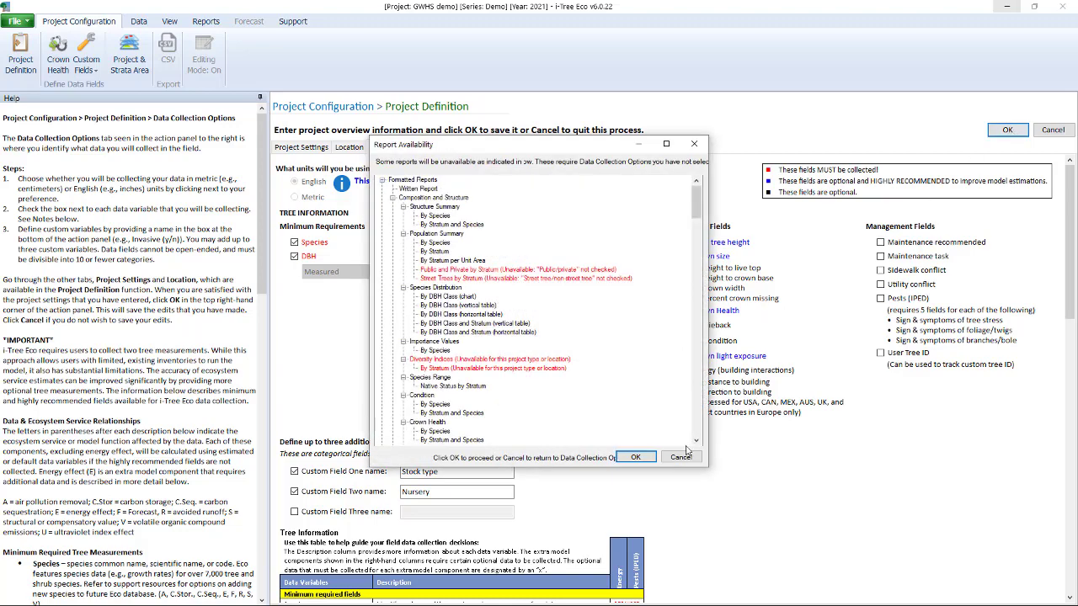
left_click(650, 458)
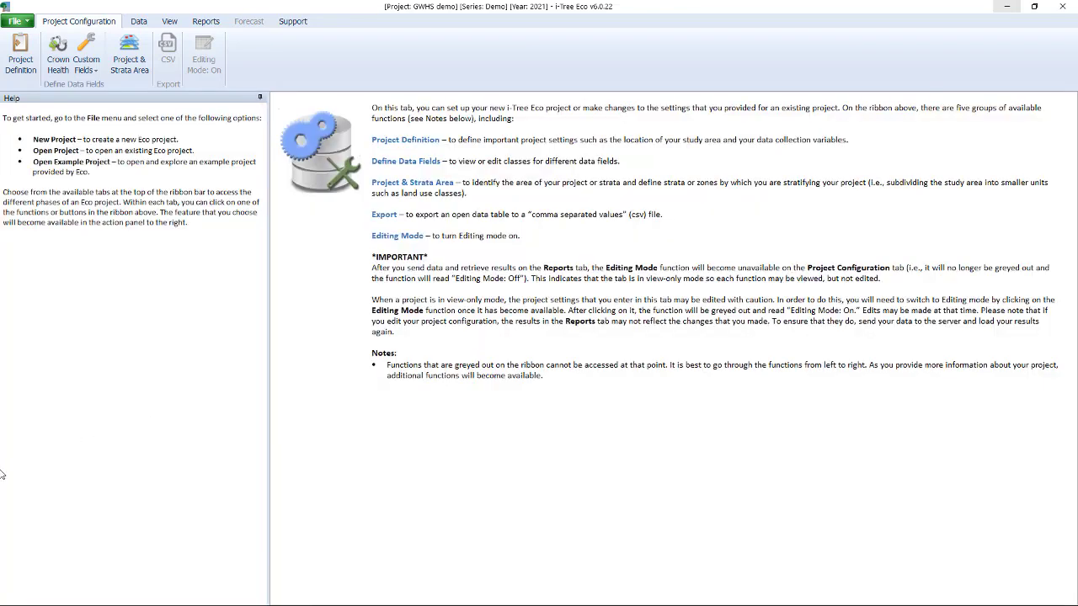